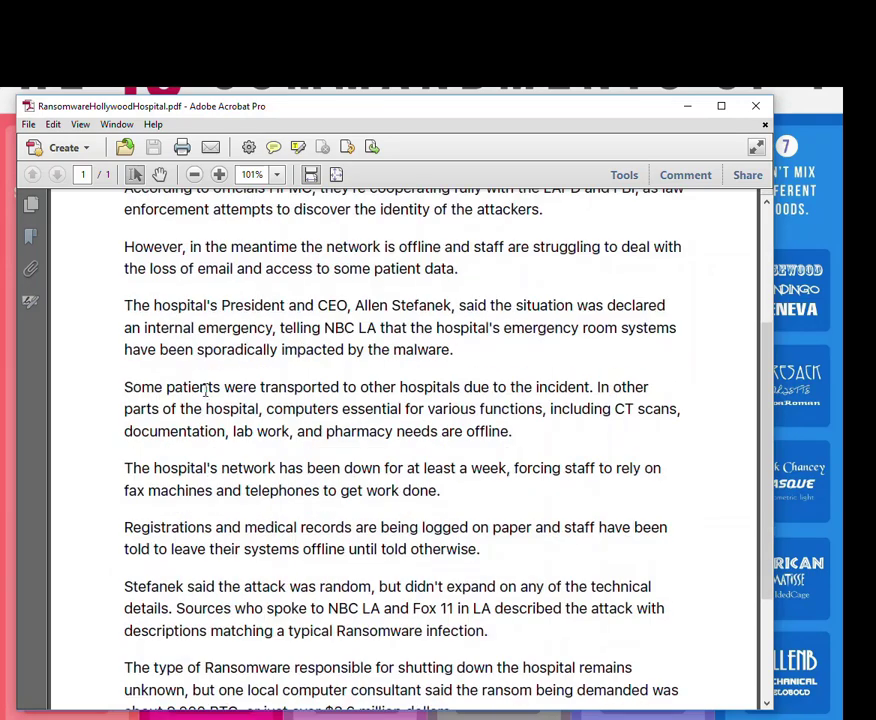
Choose Ransomware-Education.pdf in Eyonic Systems, Marketing, NetworkingPresentations on the Desktop as the file to insert into the open PDF.
scroll(246, 427, up, 8)
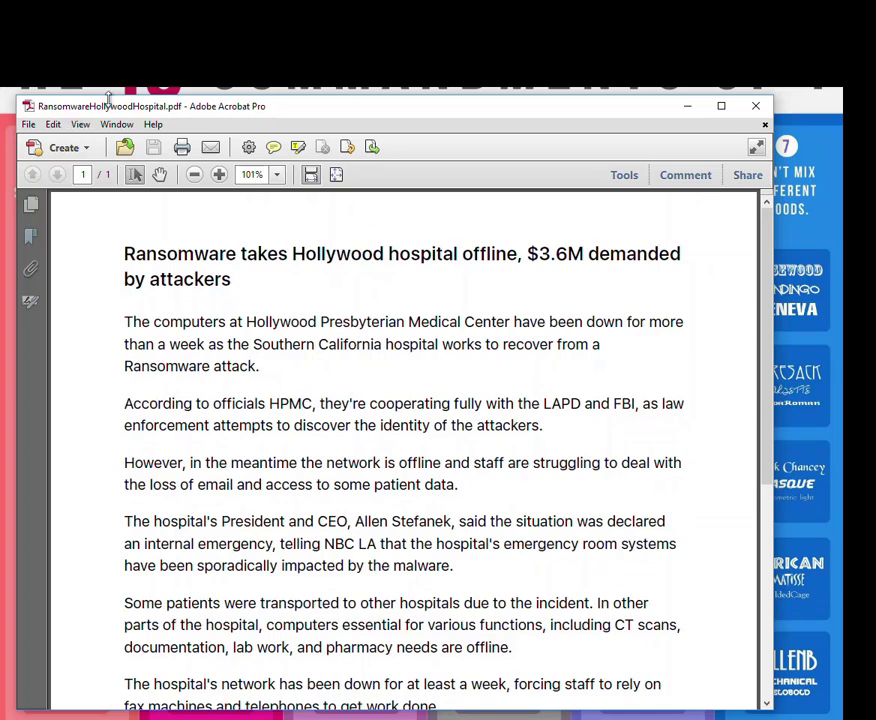
click(372, 148)
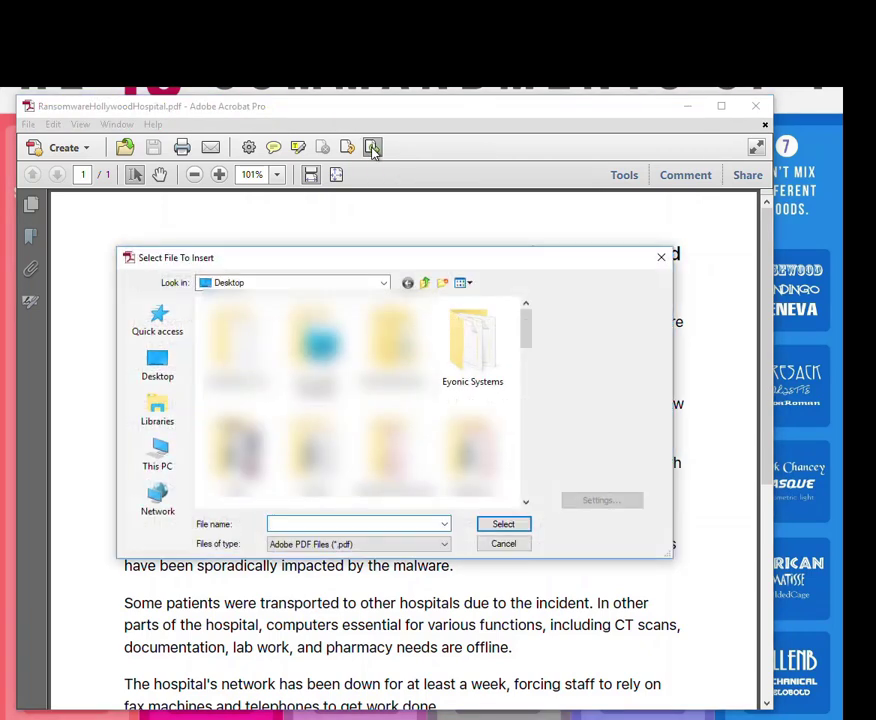
double_click(470, 355)
double_click(252, 392)
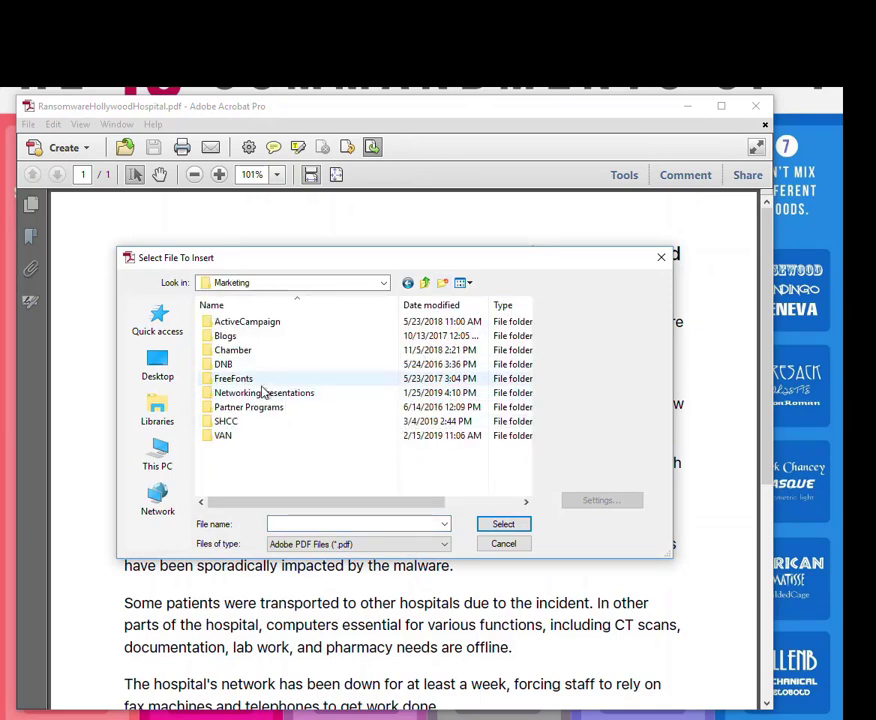
double_click(262, 392)
double_click(283, 381)
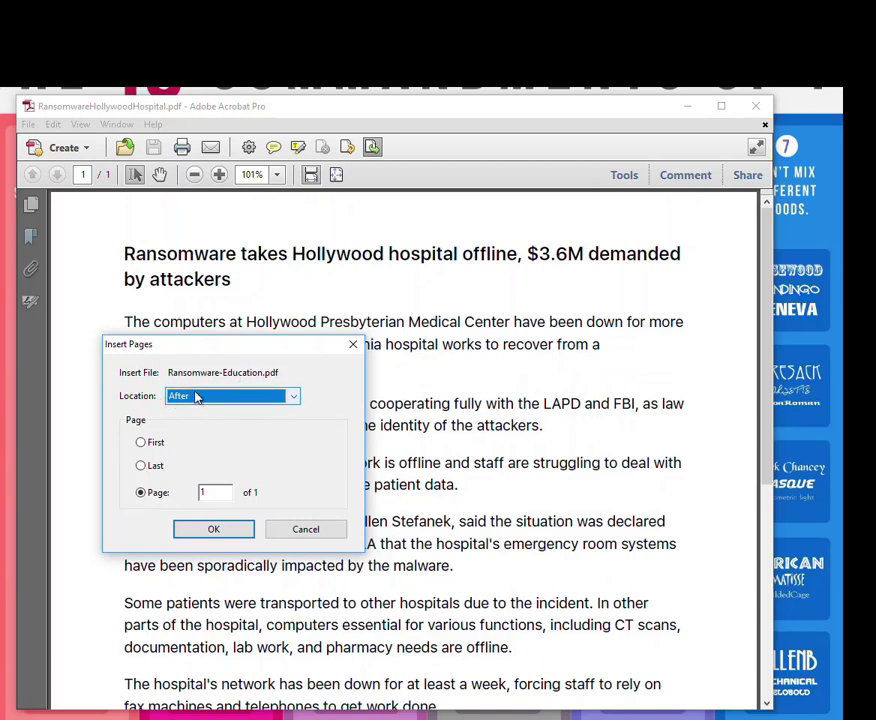
Try the After and Before locations with the First, Last and numbered page options for the insertion.
click(200, 398)
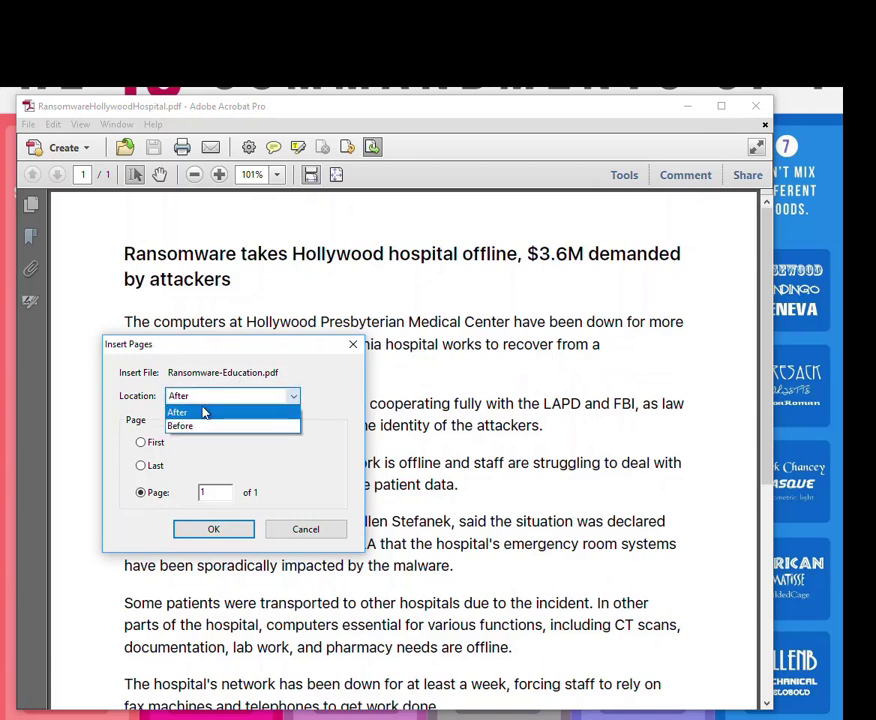
click(205, 410)
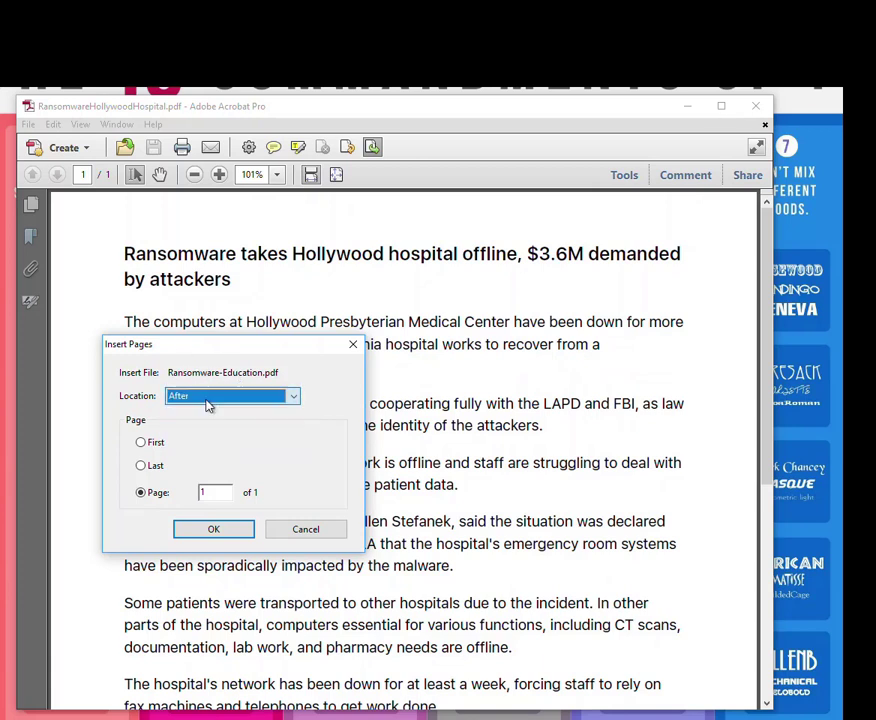
click(160, 444)
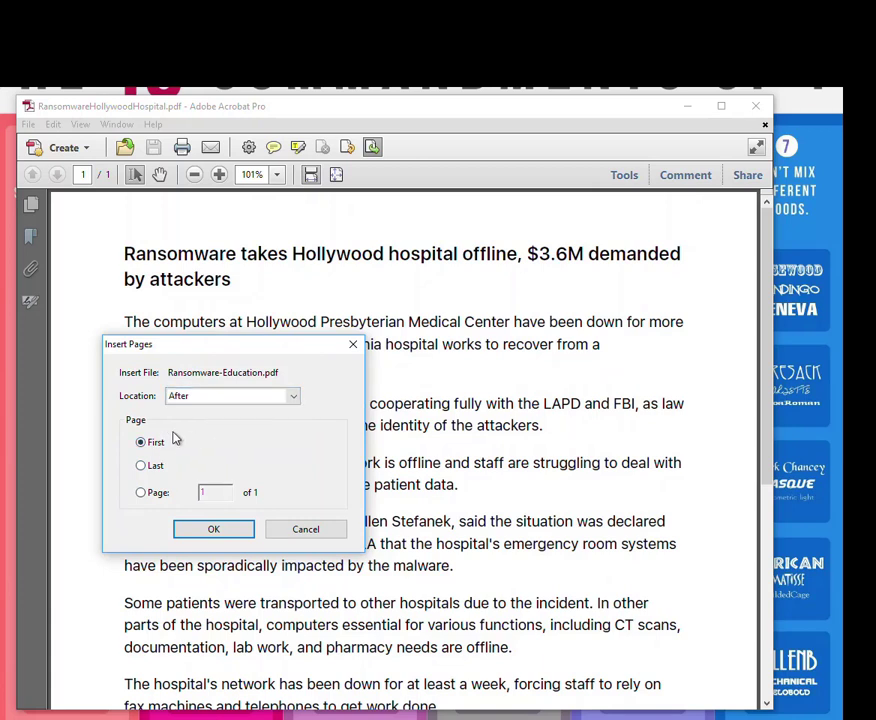
click(174, 398)
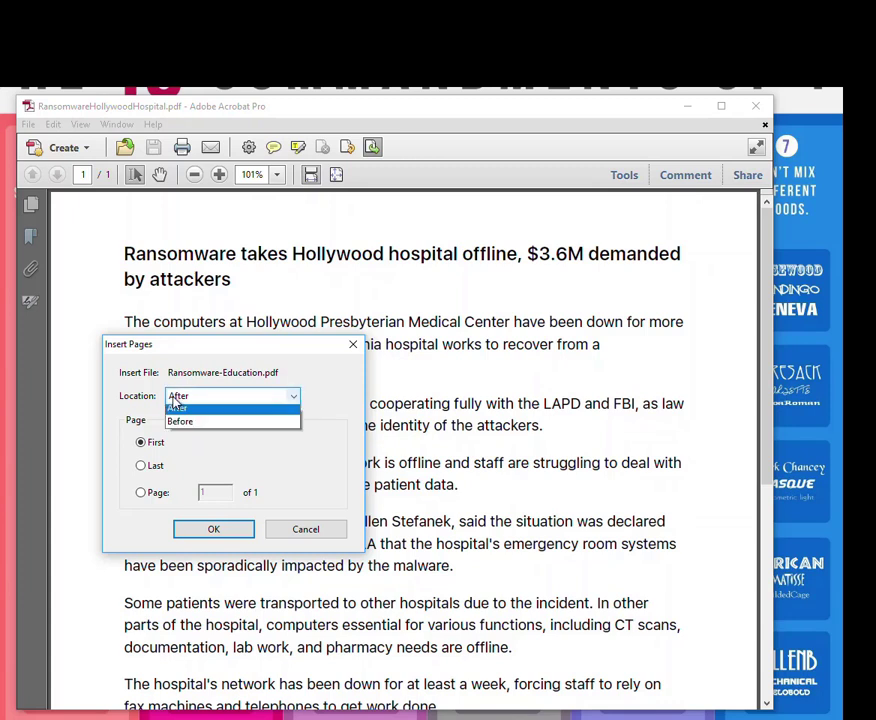
click(180, 422)
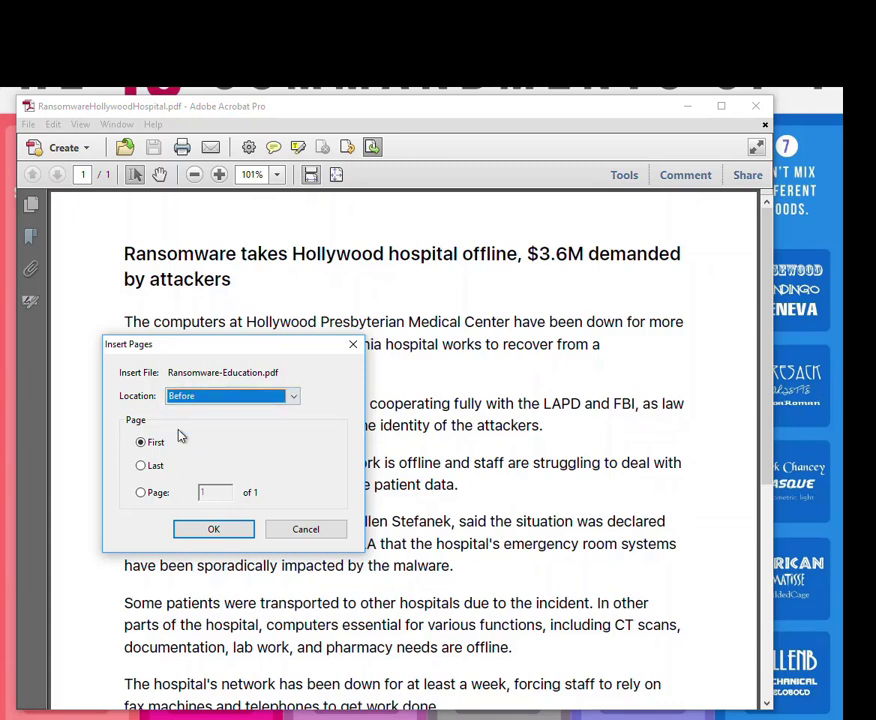
click(150, 466)
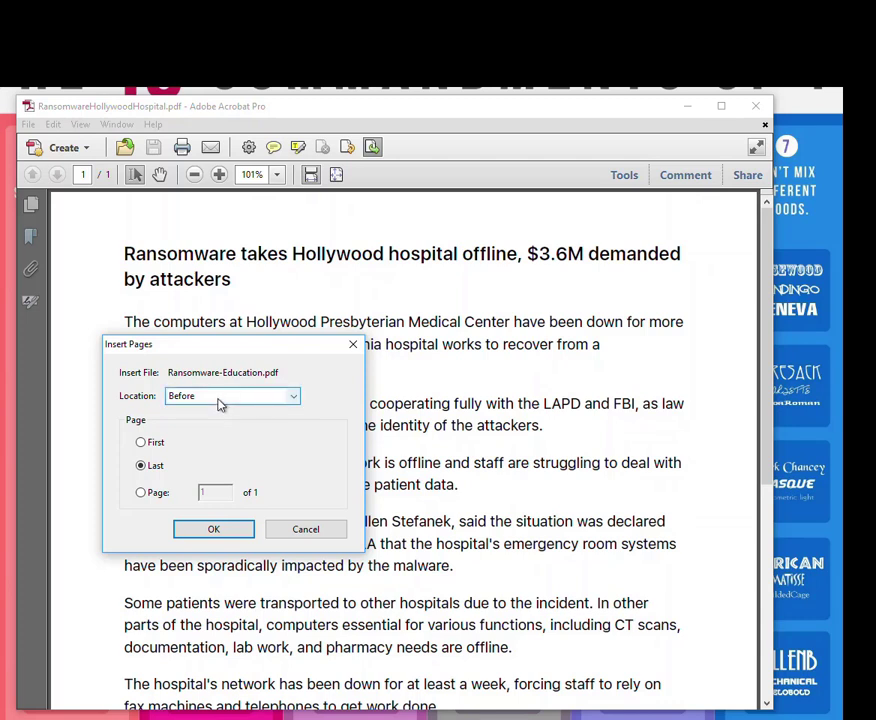
click(141, 492)
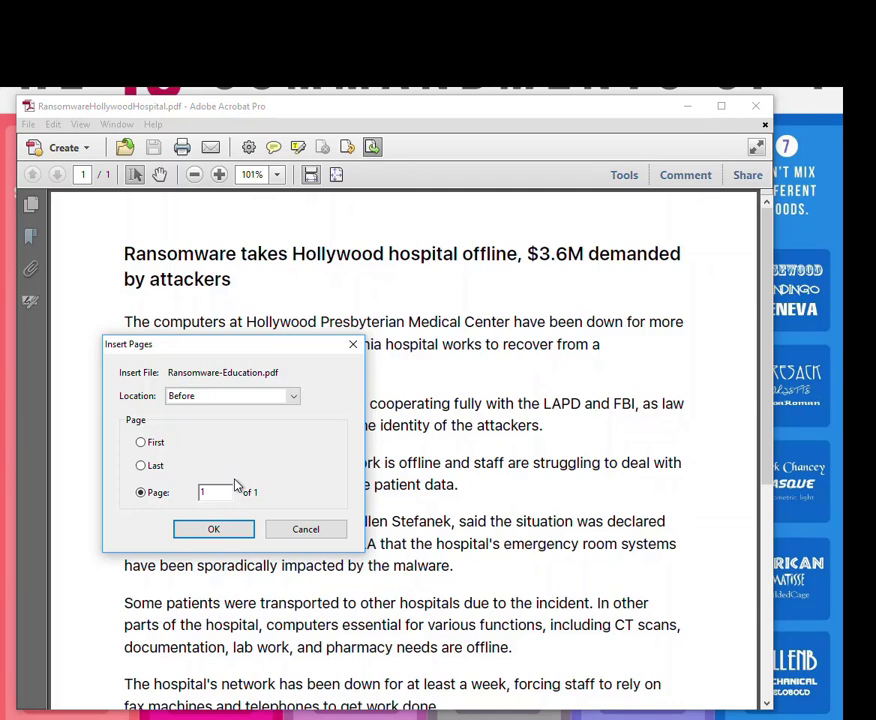
Set the insertion to After the First page and insert Ransomware-Education.pdf there.
click(190, 398)
click(192, 412)
click(160, 448)
click(231, 534)
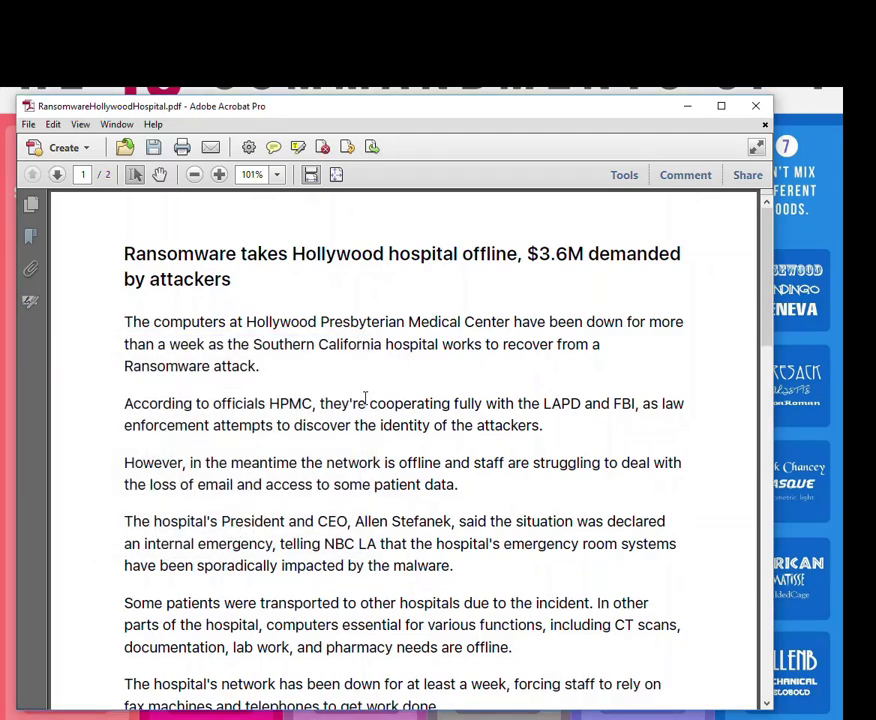
Insert More info about Ransomware.pdf from the Desktop after the last page of the document.
drag(767, 273, 770, 530)
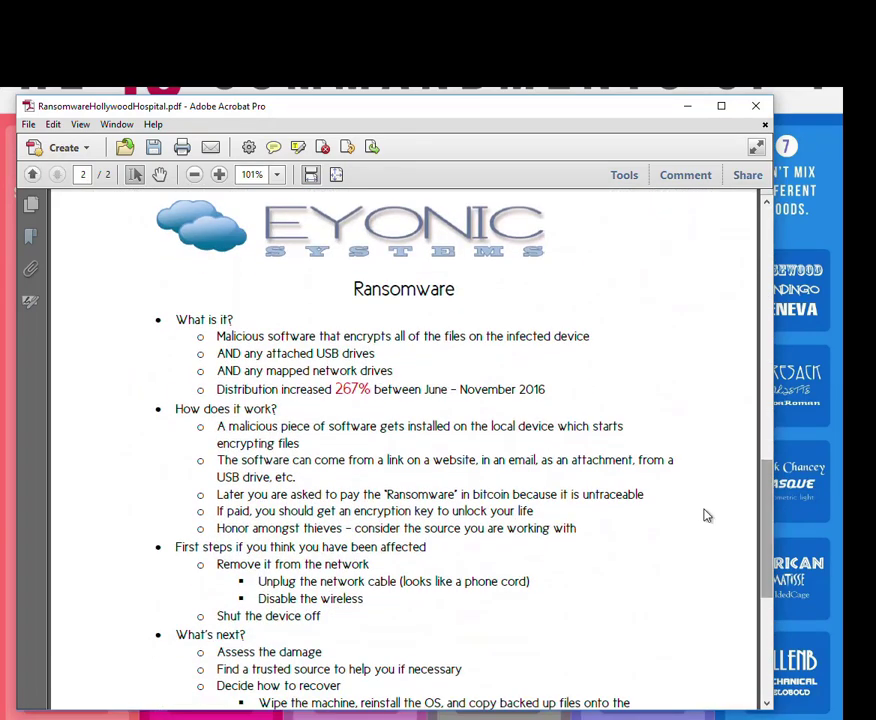
scroll(640, 511, down, 2)
scroll(580, 502, up, 9)
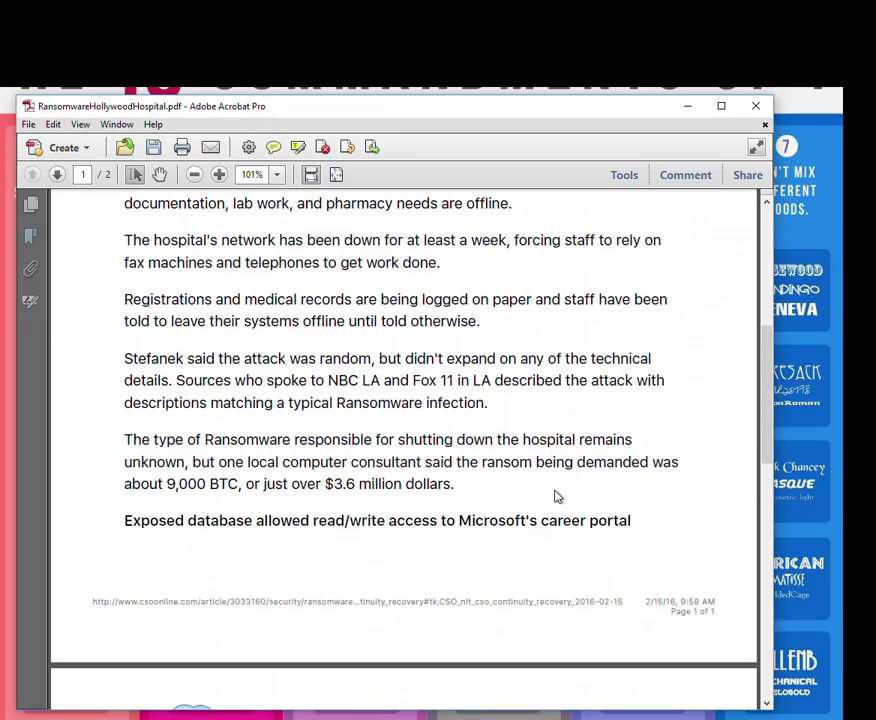
scroll(557, 496, up, 3)
scroll(380, 335, down, 2)
click(369, 152)
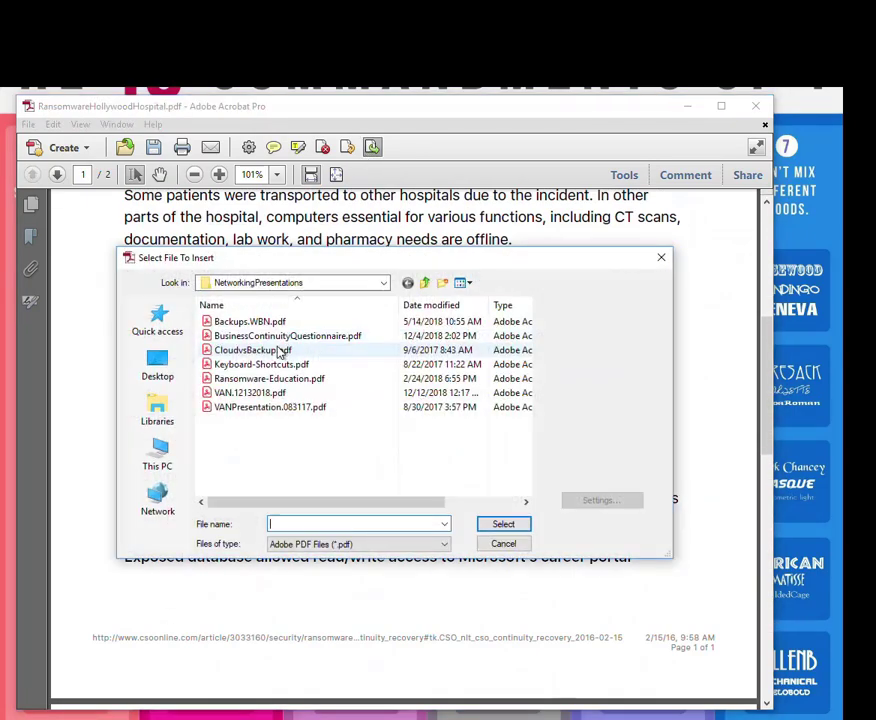
click(157, 370)
scroll(290, 444, down, 5)
scroll(303, 446, down, 10)
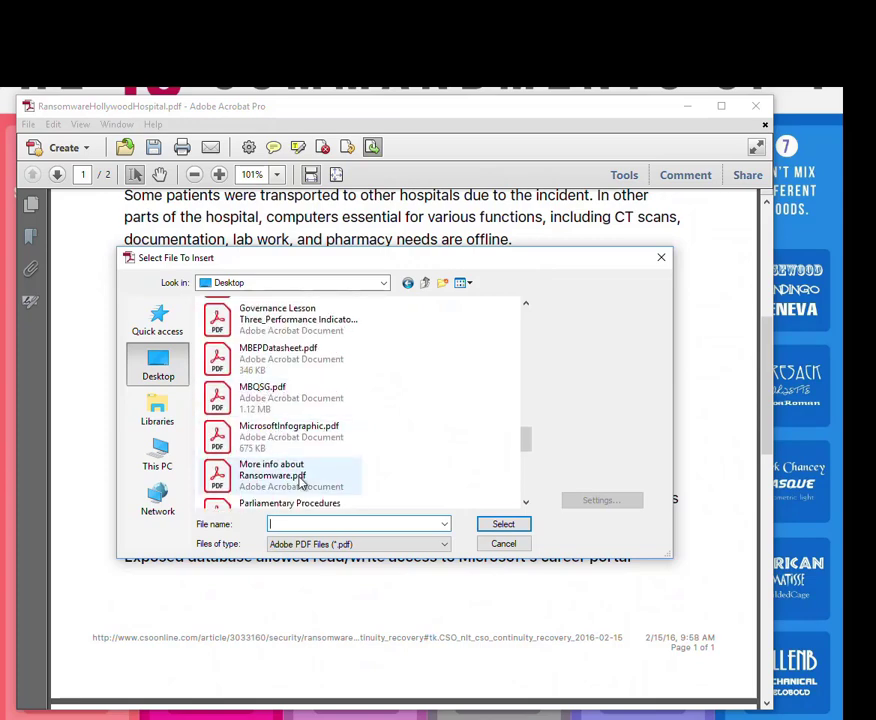
click(299, 473)
click(501, 526)
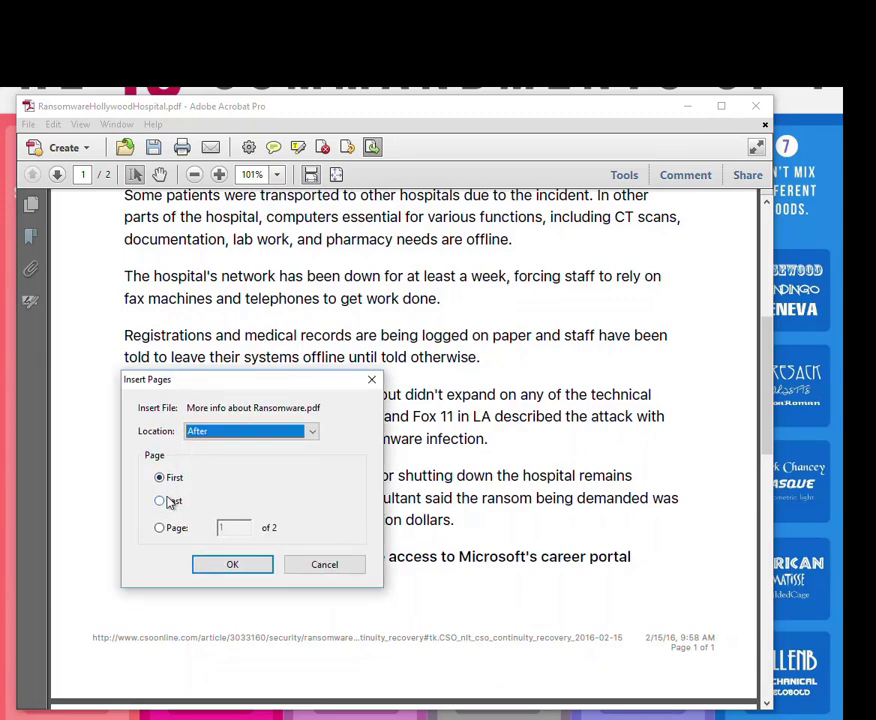
click(172, 501)
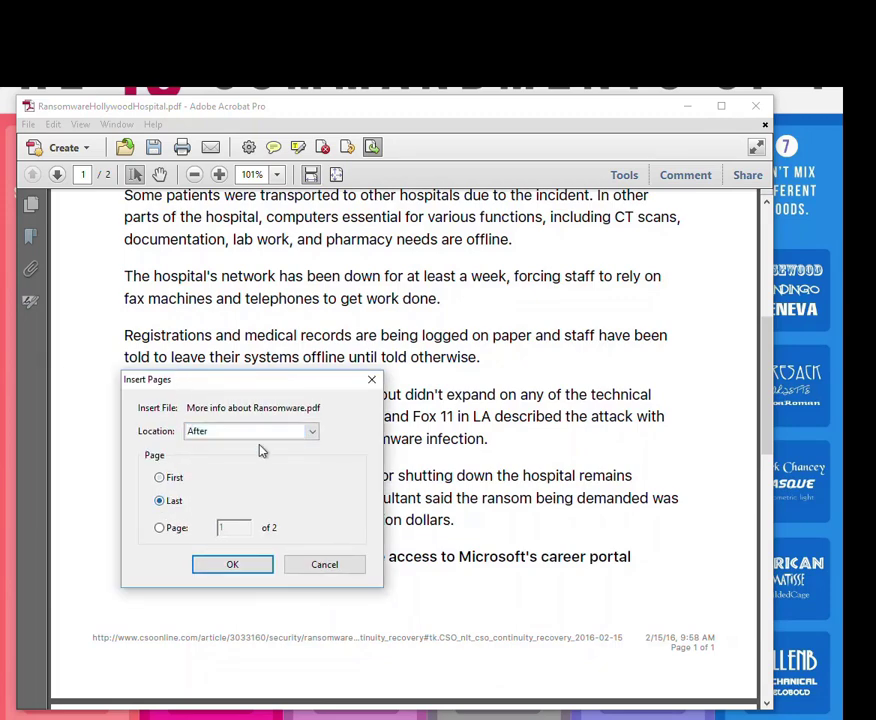
click(232, 564)
Show the page thumbnails and move the Eyonic Ransomware page ahead of the hospital article, making it page 1.
scroll(350, 504, down, 3)
scroll(350, 510, down, 15)
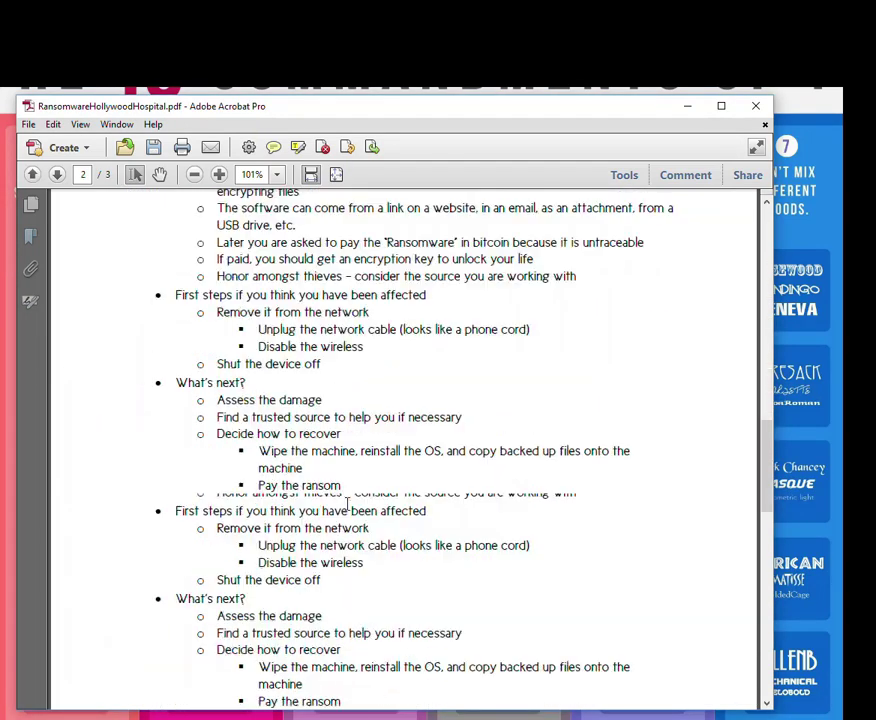
scroll(350, 523, up, 8)
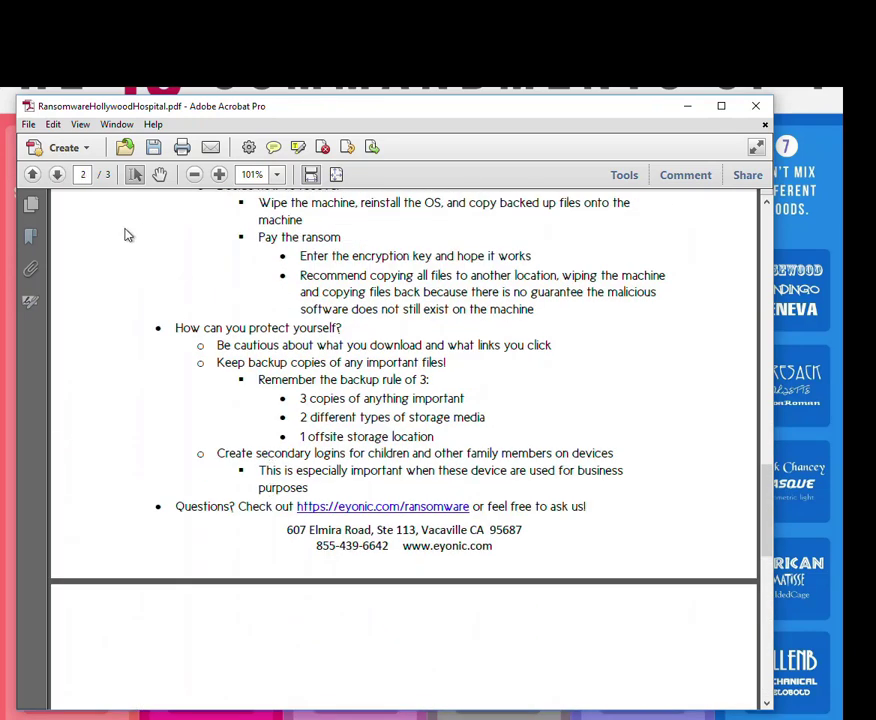
scroll(112, 240, up, 3)
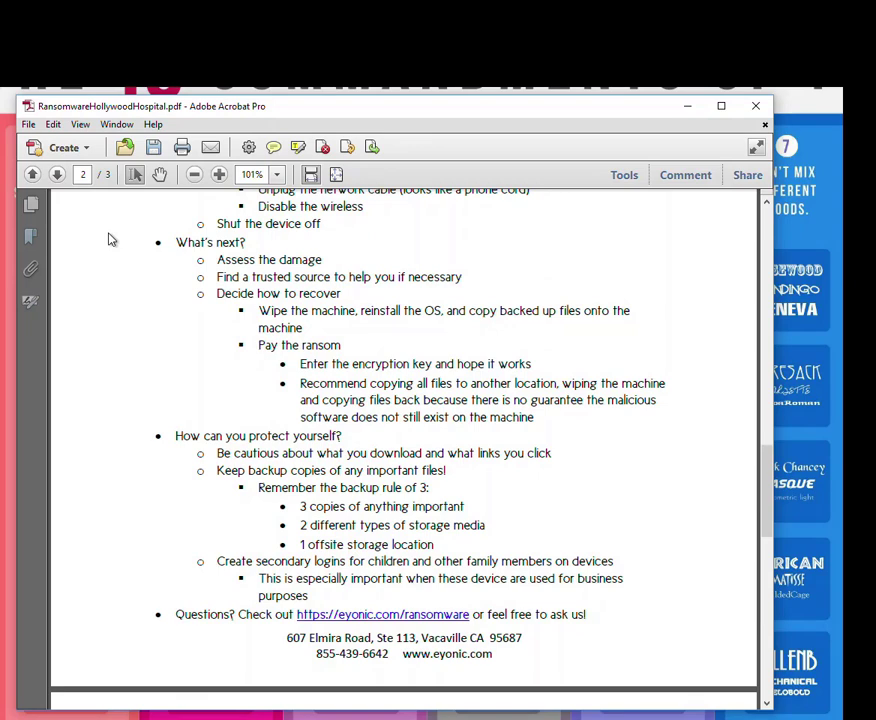
scroll(122, 309, up, 9)
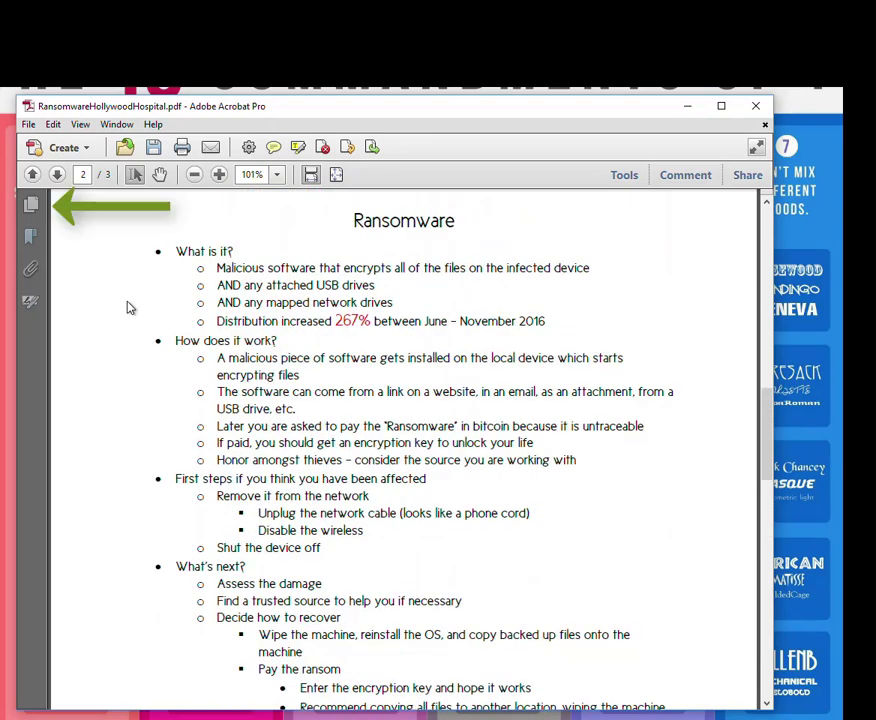
click(33, 207)
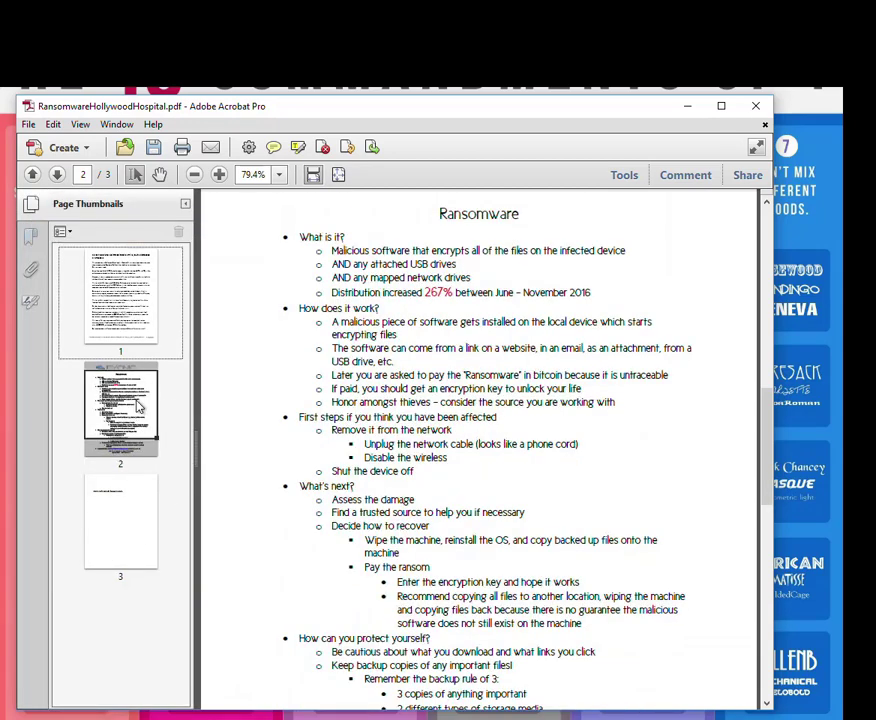
click(184, 416)
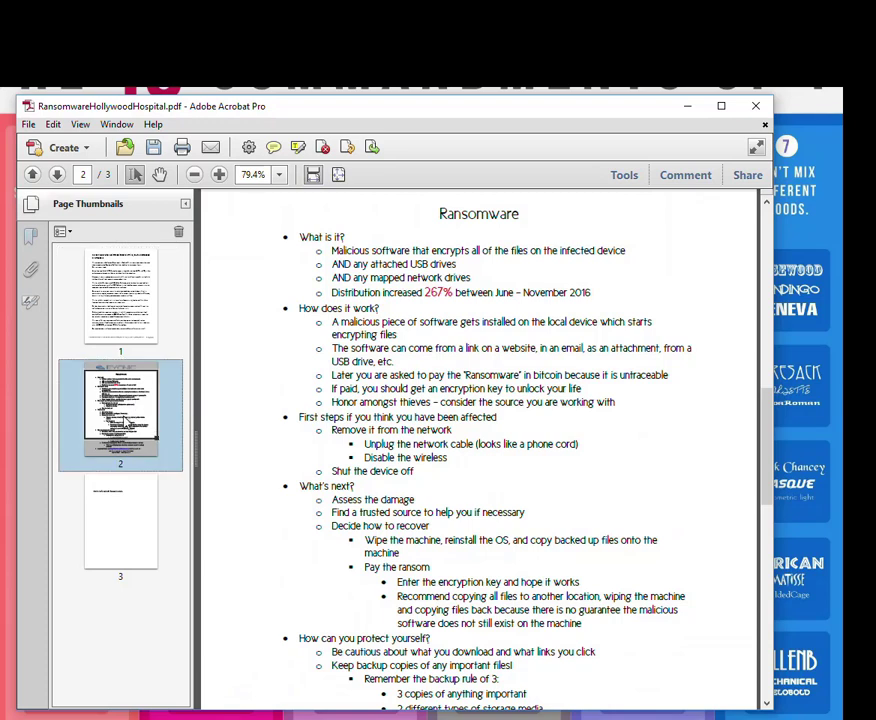
mouse_move(122, 378)
mouse_down()
mouse_move(107, 258)
mouse_move(114, 288)
mouse_move(146, 314)
mouse_move(163, 292)
mouse_move(172, 295)
mouse_move(143, 257)
mouse_up()
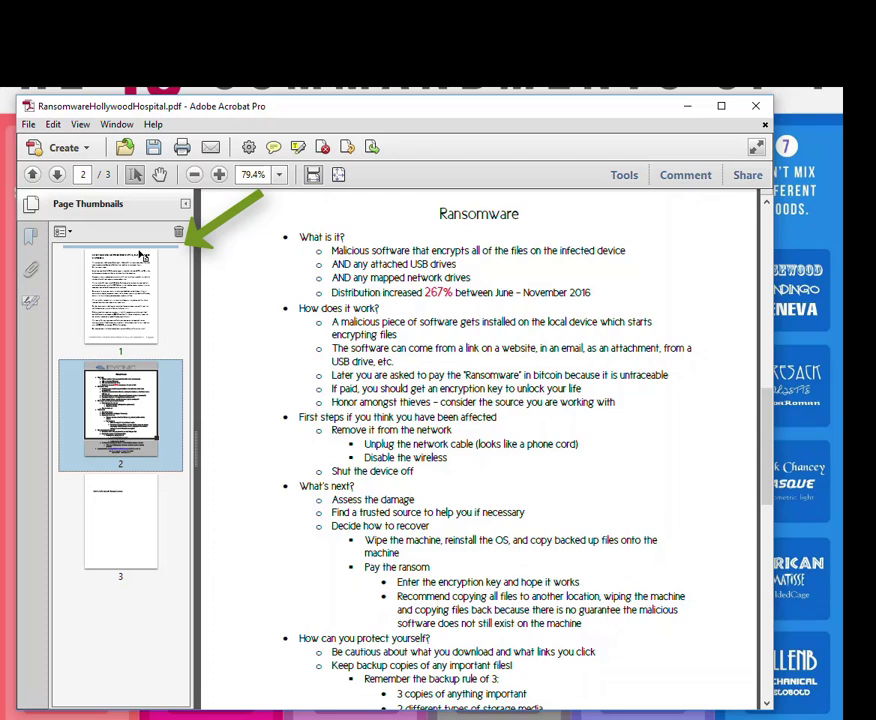
drag(143, 257, 145, 396)
drag(172, 540, 127, 262)
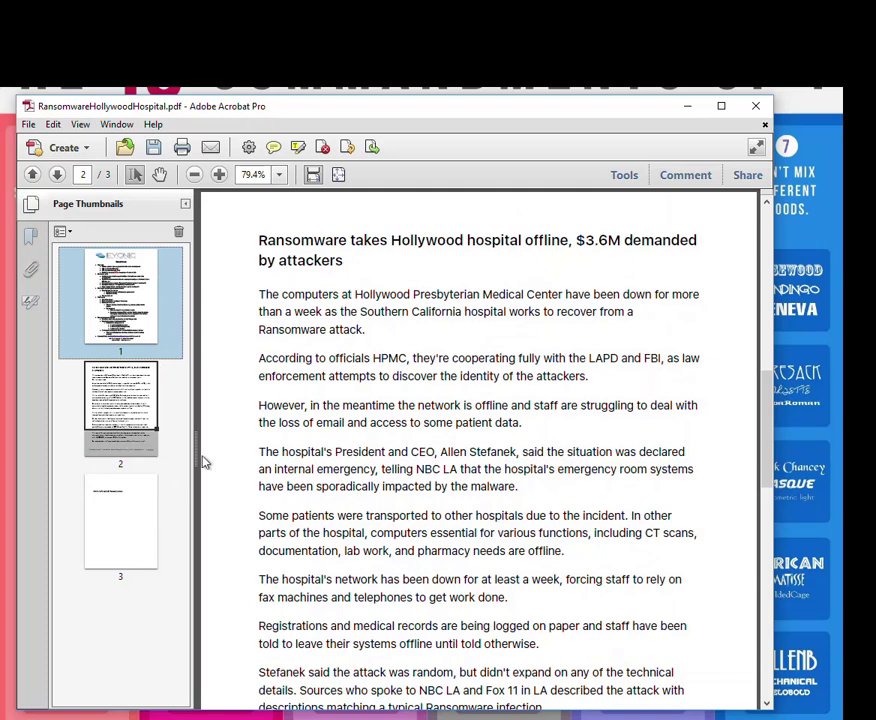
click(602, 385)
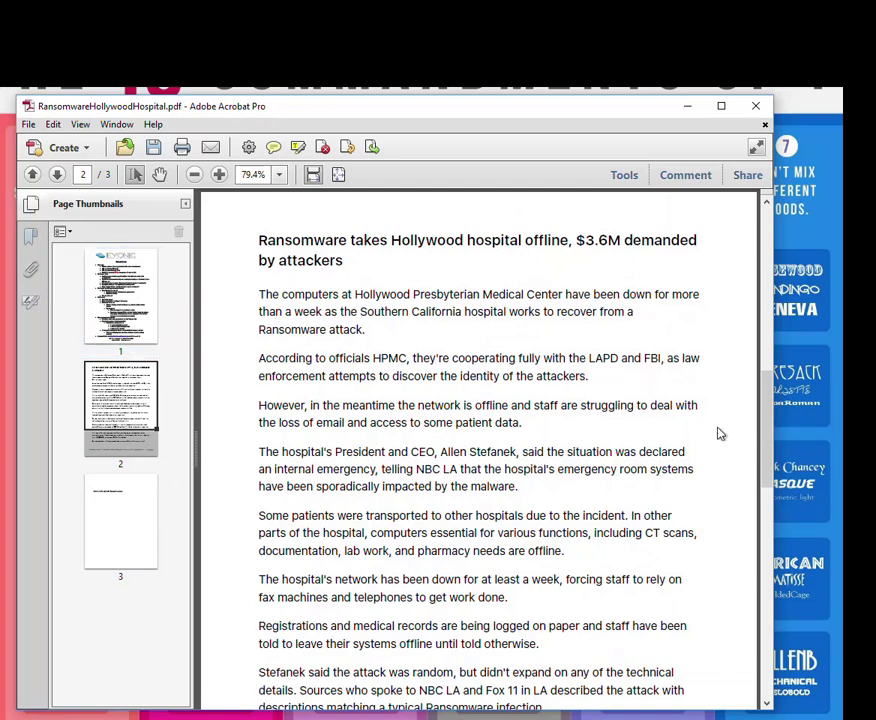
scroll(735, 330, up, 10)
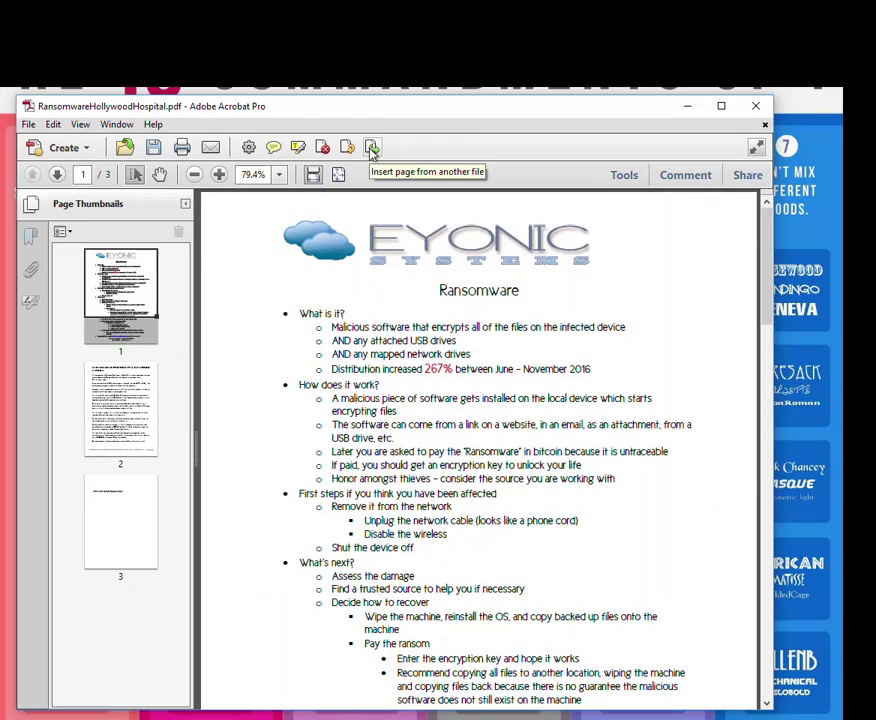
Delete the selected page 3, "More info about Ransomware.", from the document and confirm the deletion.
click(142, 548)
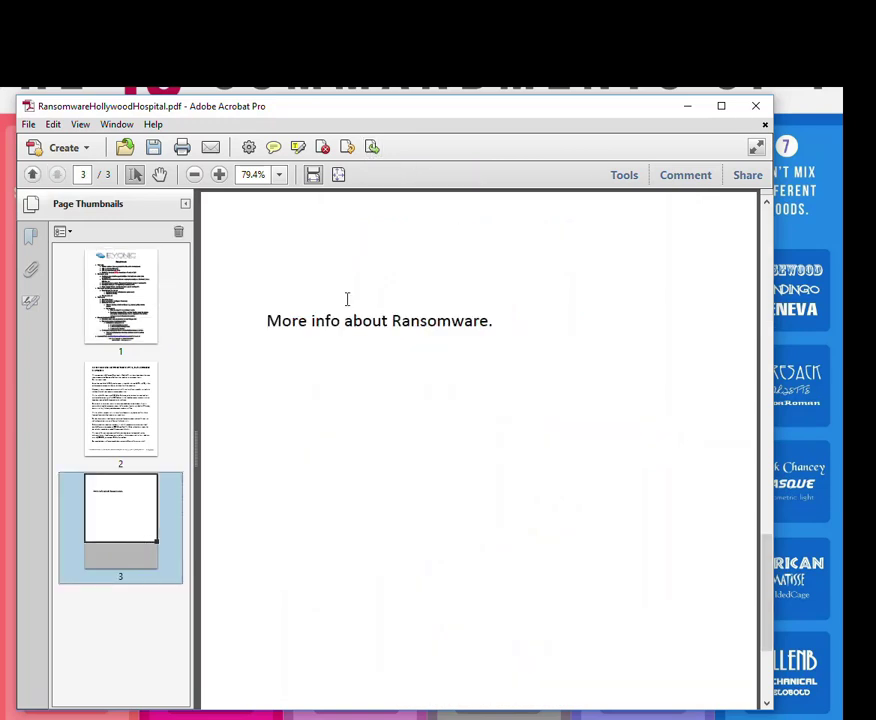
click(323, 148)
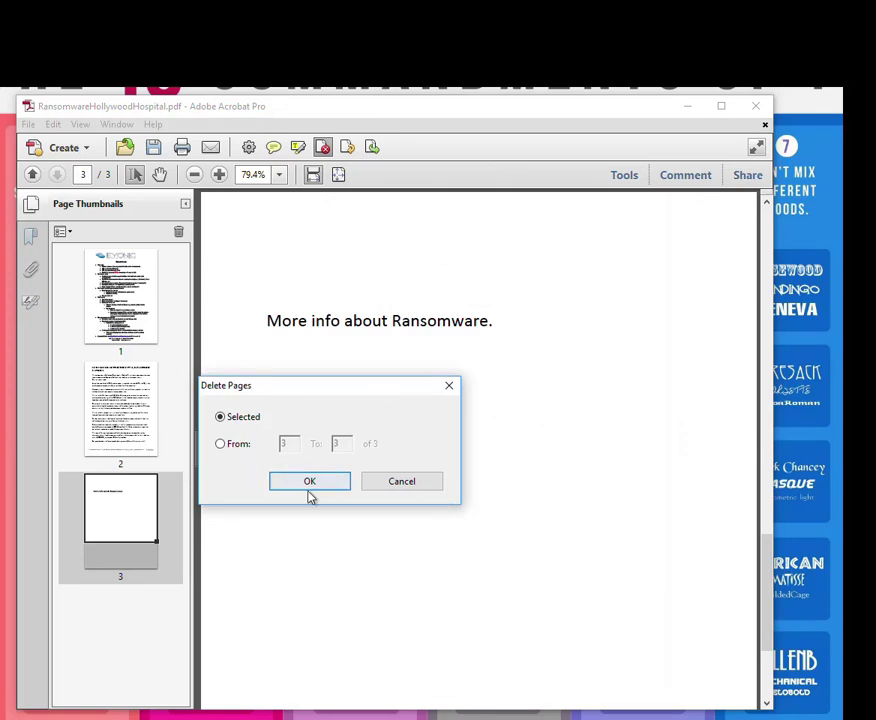
click(243, 445)
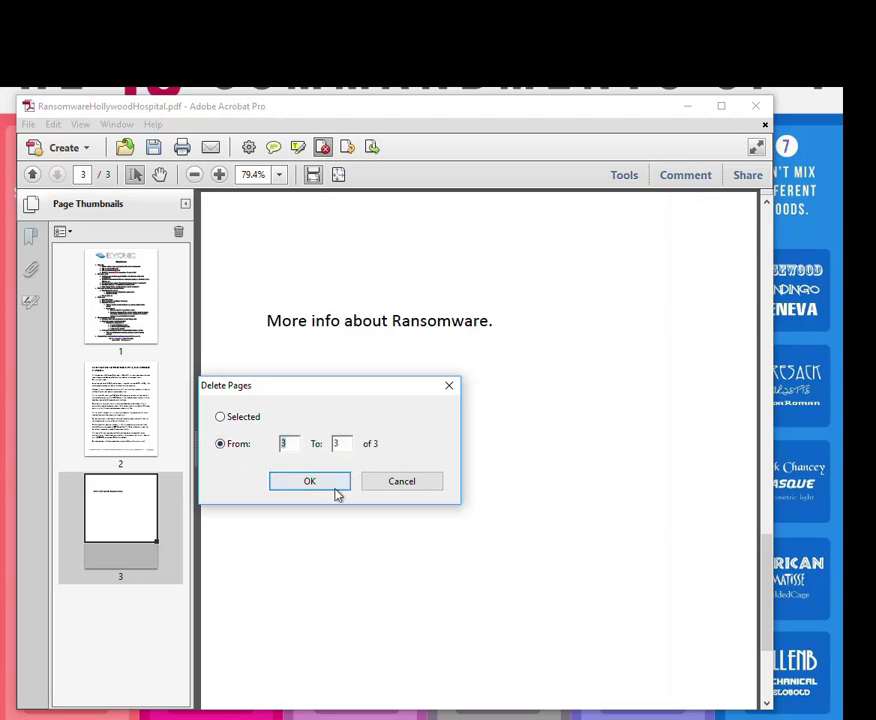
click(250, 418)
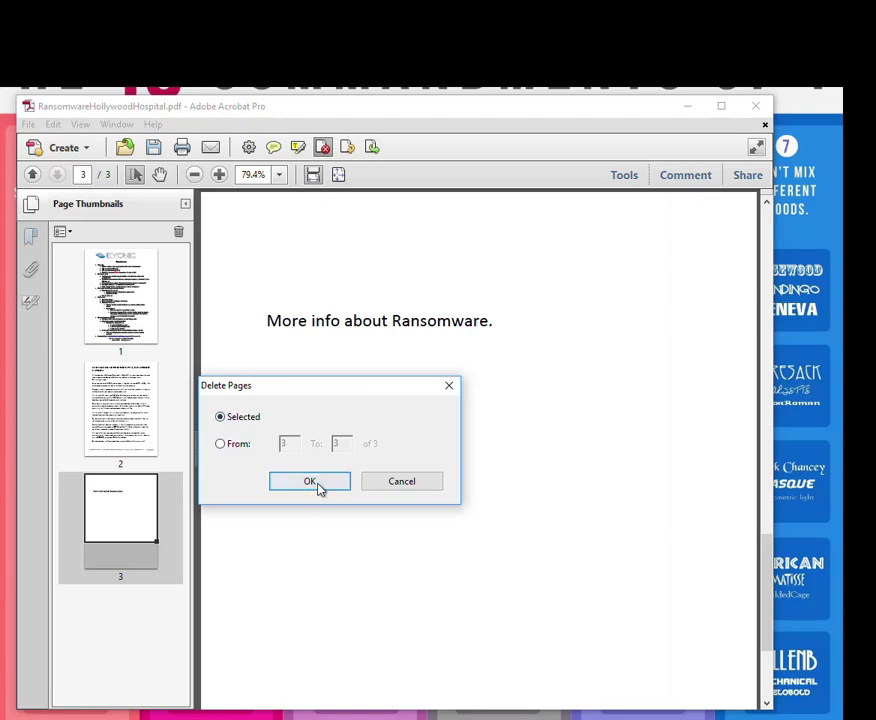
click(326, 489)
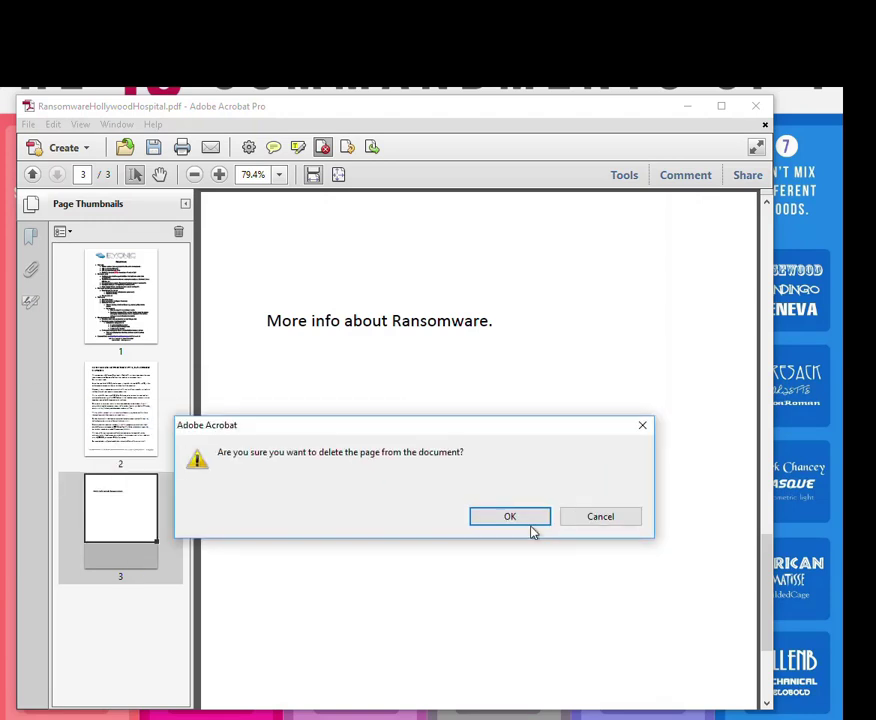
click(524, 521)
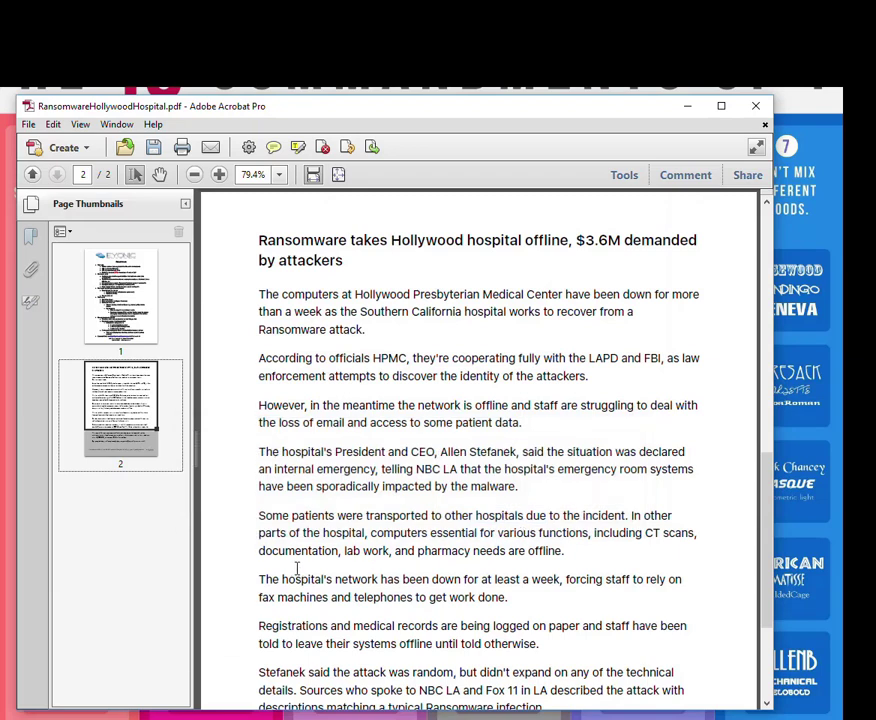